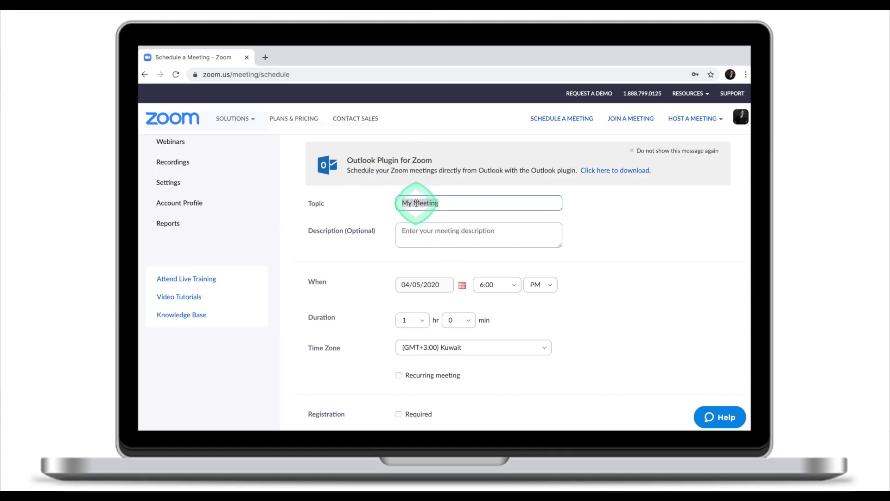
Step: Set the meeting ID to Generate Automatically
scroll(417, 204, down, 4)
scroll(416, 204, down, 2)
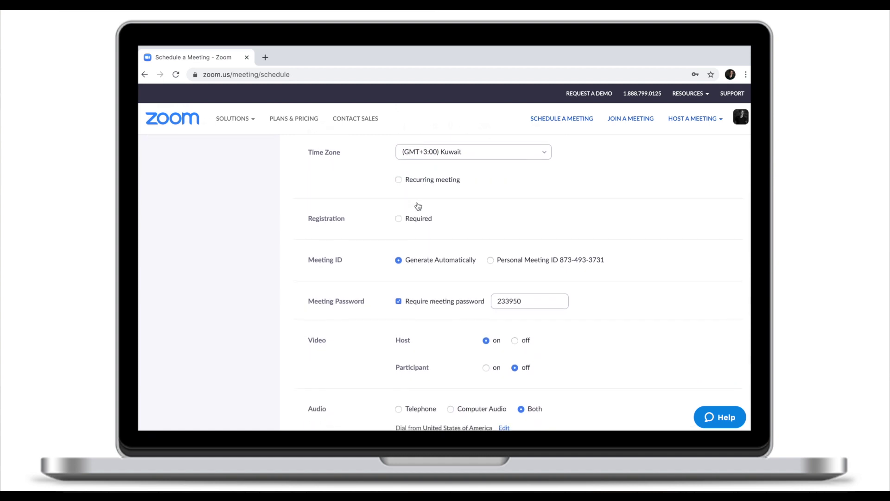
click(330, 206)
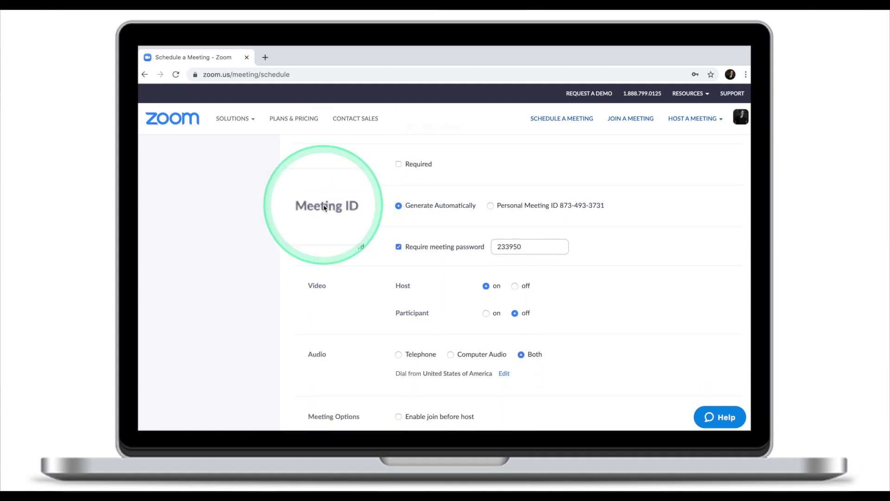
click(409, 205)
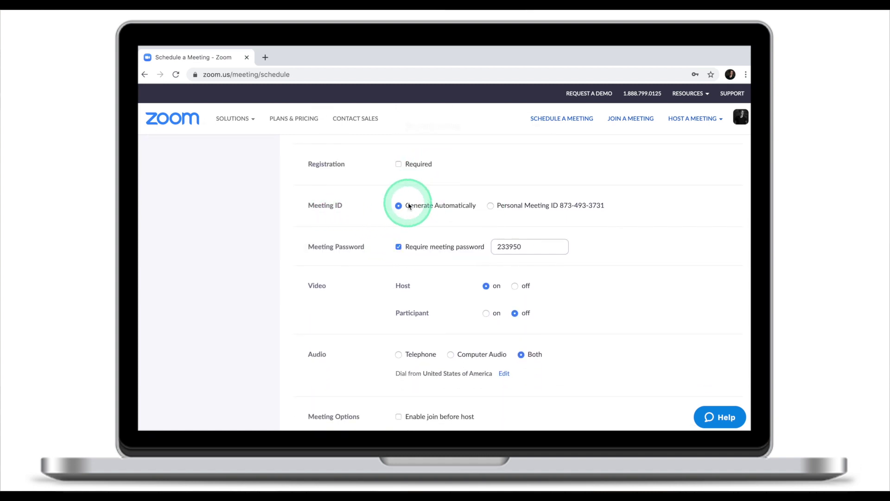
Step: Tick Mute participants upon entry and enable the waiting room
scroll(408, 204, down, 2)
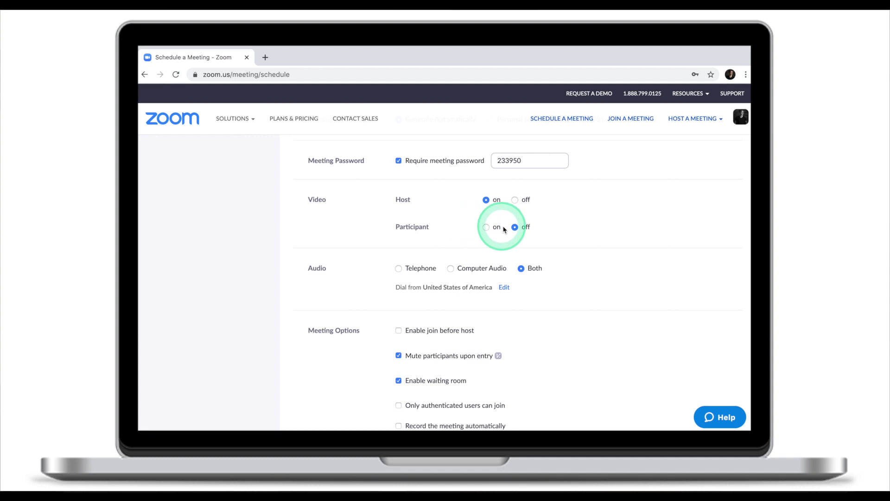
scroll(515, 228, down, 3)
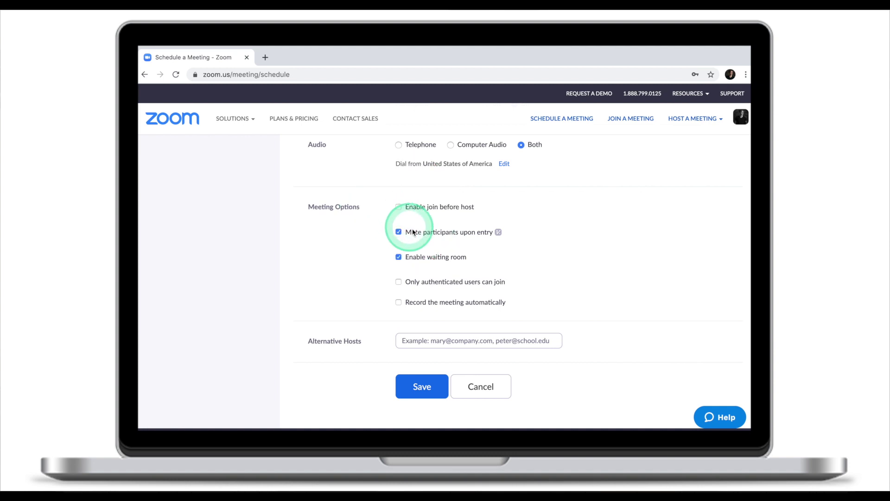
click(398, 233)
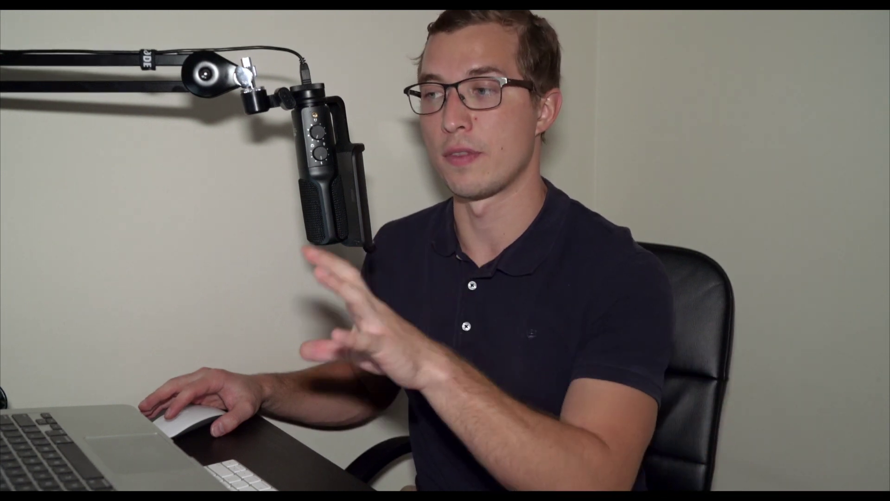
click(425, 343)
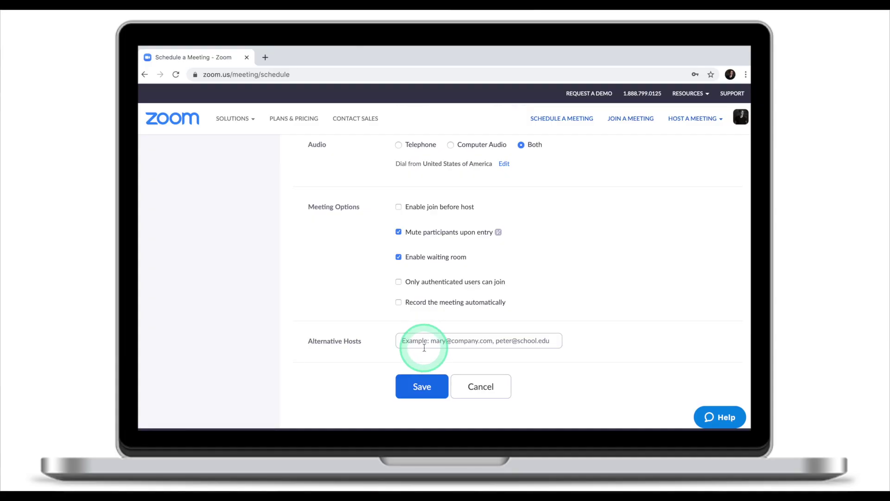
Step: Save My Meeting, start it, and show the participant list
click(416, 389)
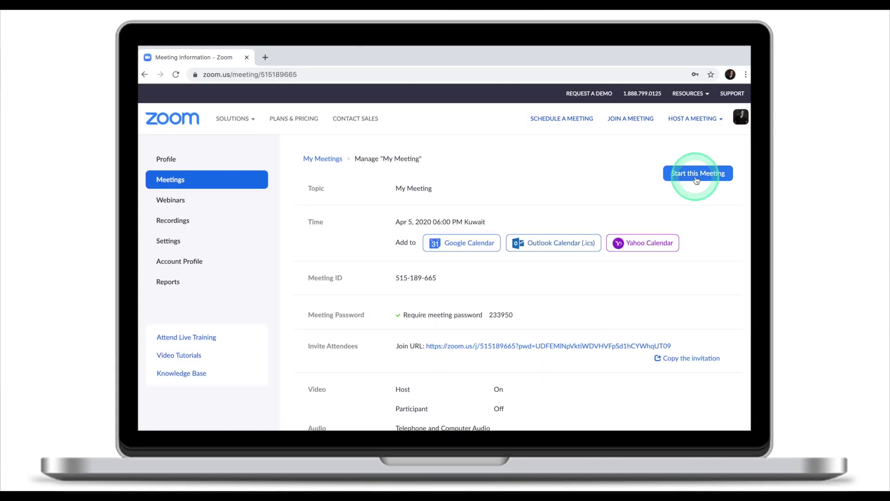
click(699, 175)
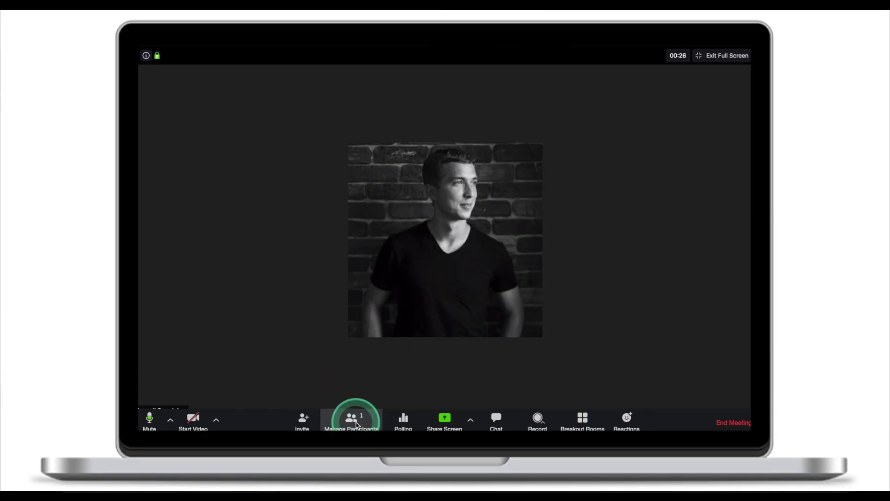
click(355, 420)
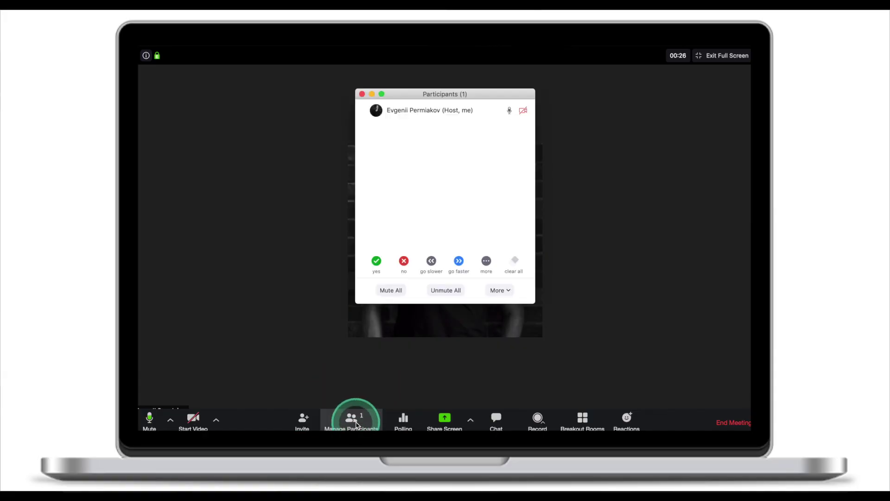
Step: Untick Allow Participants to Unmute Themselves under the Participants panel's More menu
click(498, 290)
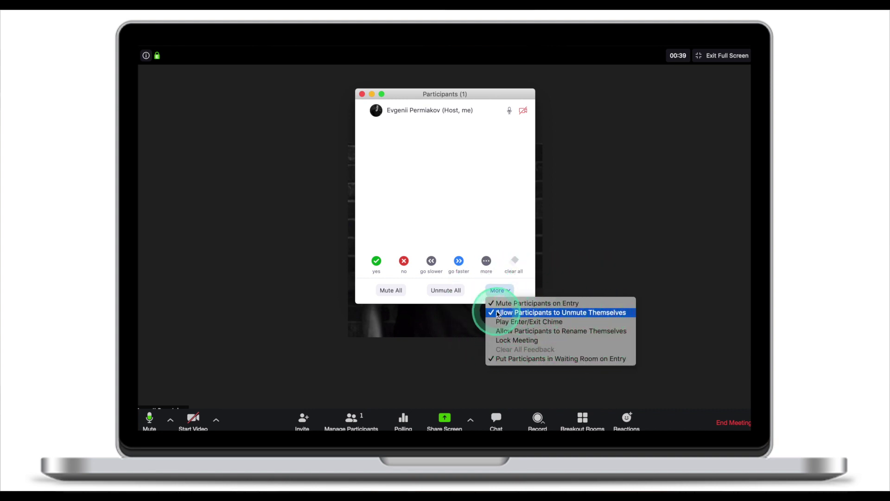
click(497, 313)
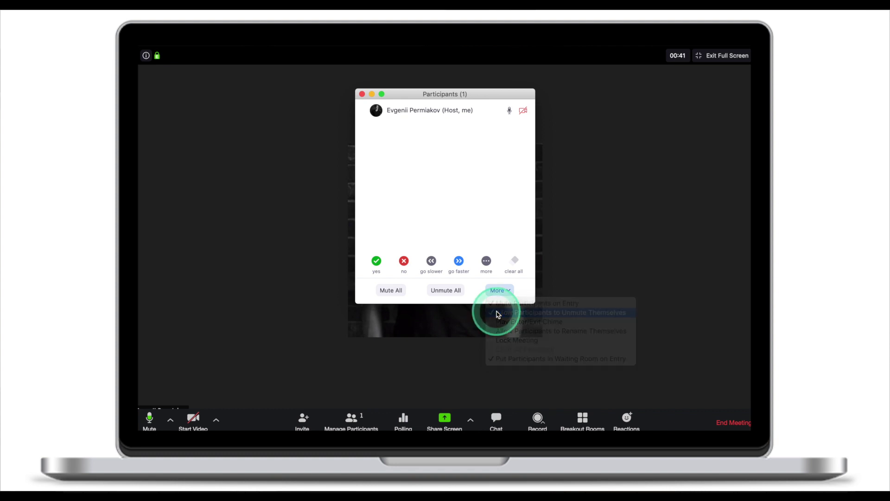
click(500, 291)
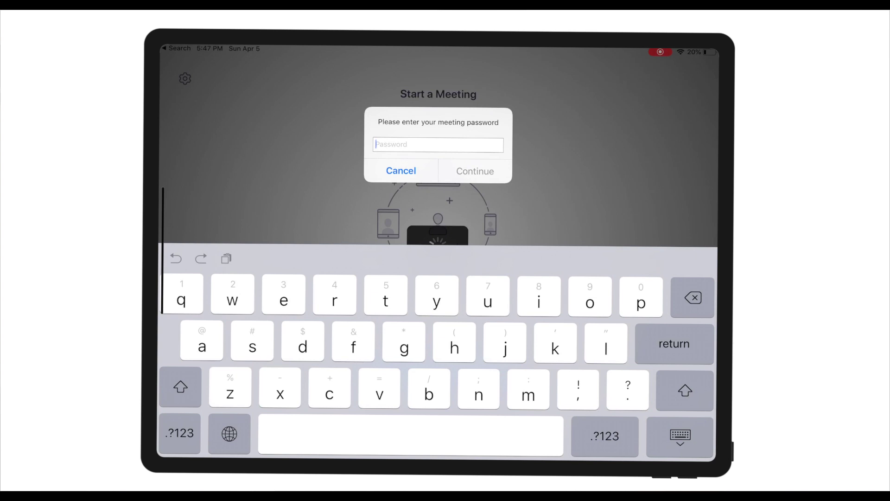
Step: Submit the meeting password on the iPad to reach the waiting room
text(123456)
key(Return)
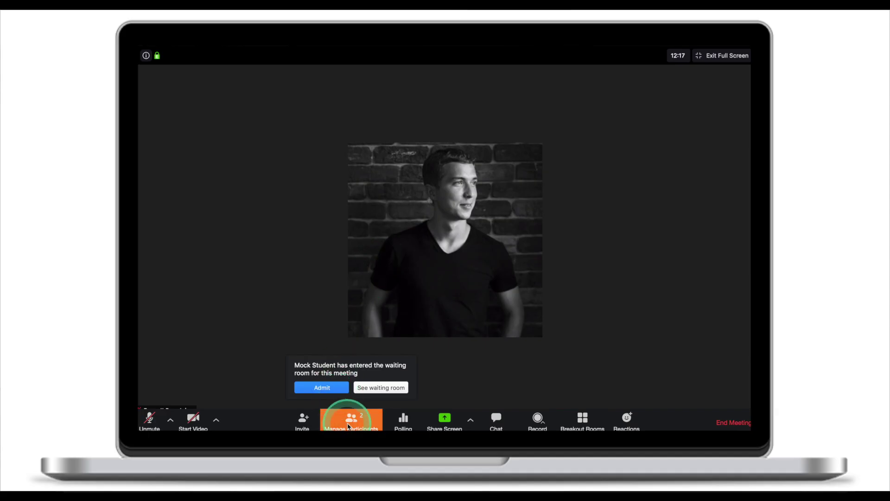
Step: Show the participant list and start a message to everyone in the waiting room
click(351, 421)
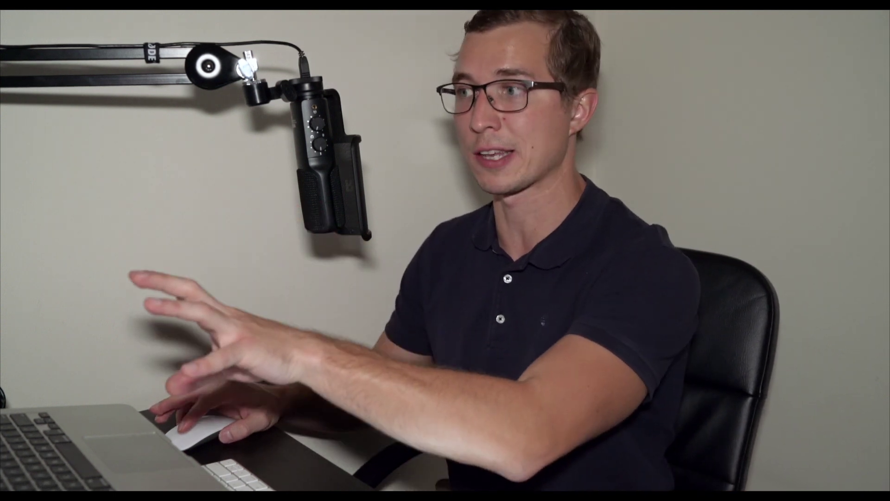
click(490, 130)
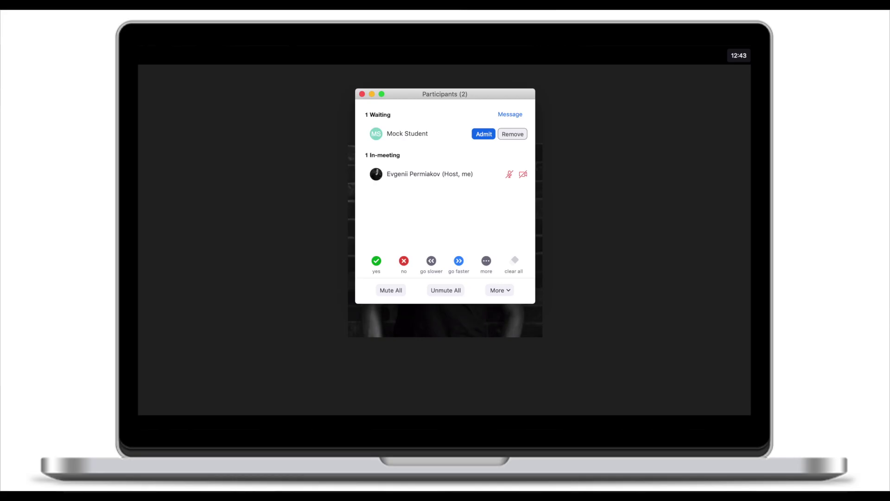
click(514, 122)
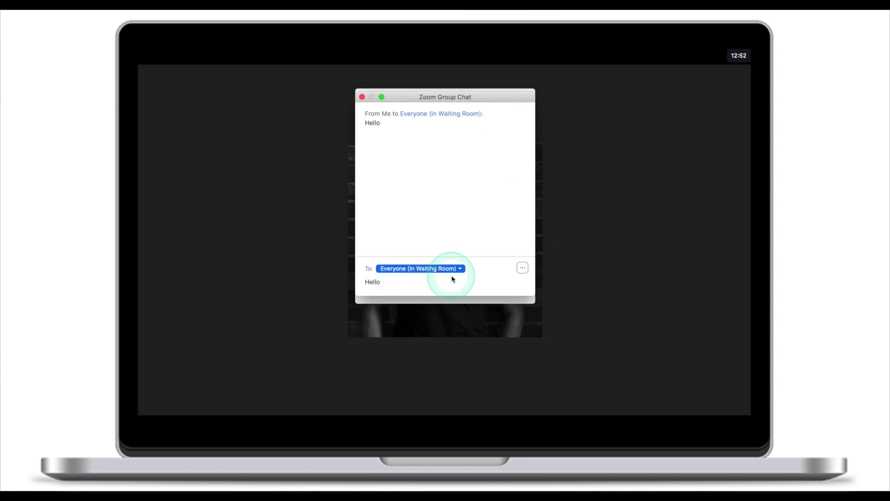
Step: Keep Everyone (in Waiting Room) as recipient, then read the Hello message on the iPad
click(422, 269)
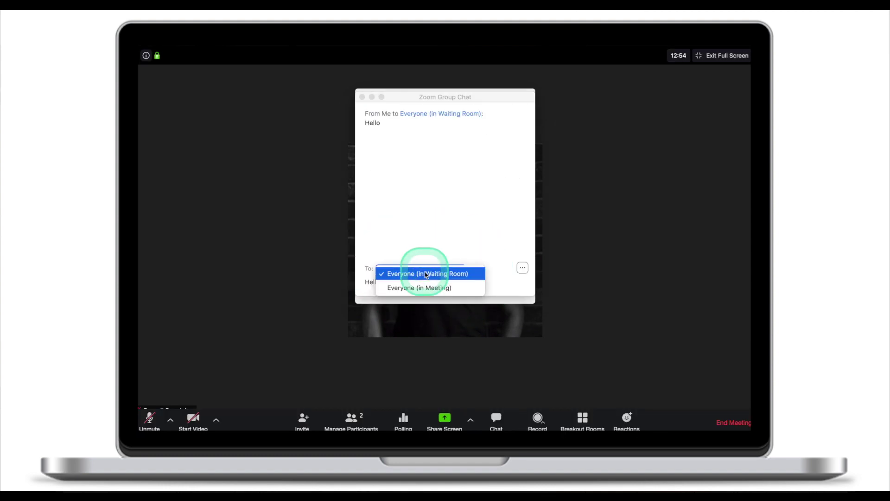
click(426, 275)
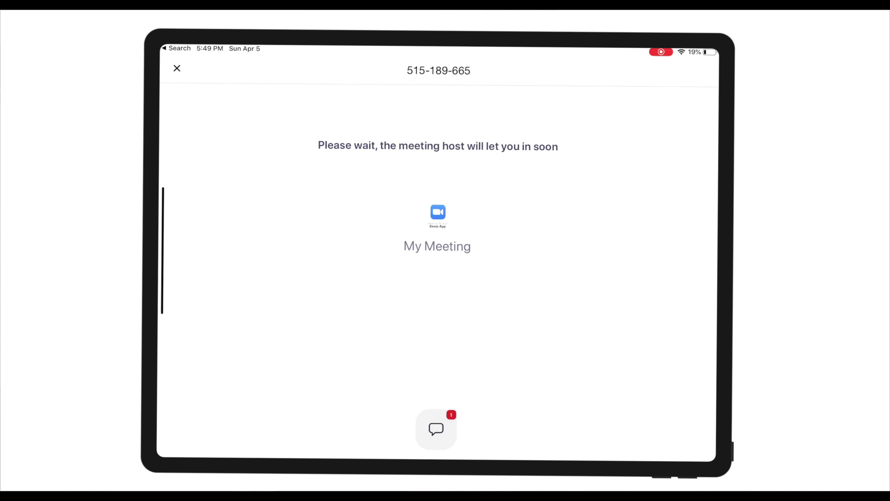
click(436, 429)
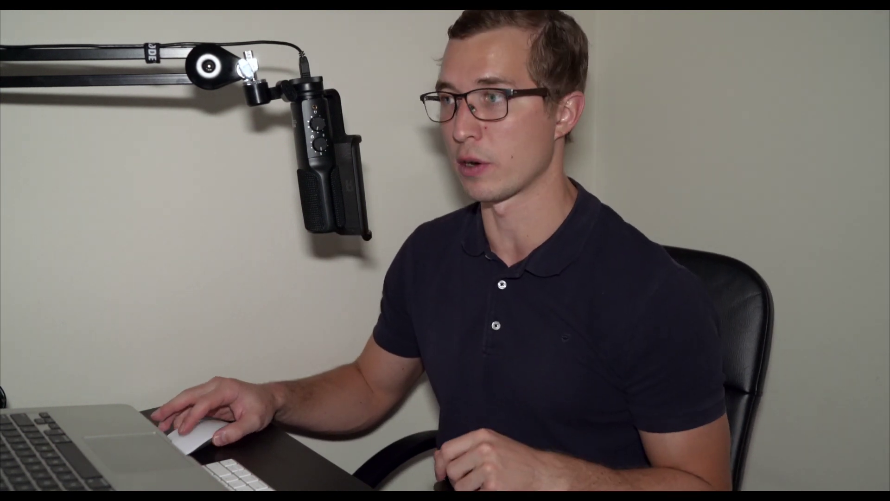
Step: Admit the waiting student into the meeting and reopen the participant list
click(473, 130)
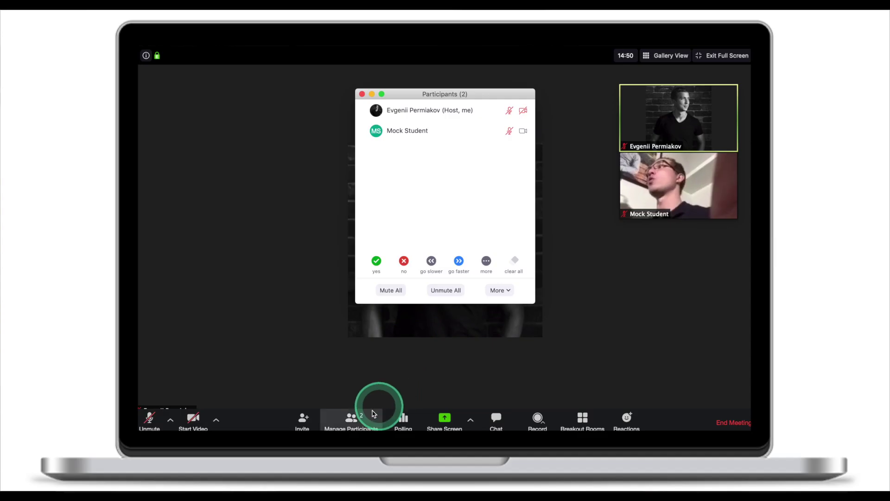
click(351, 416)
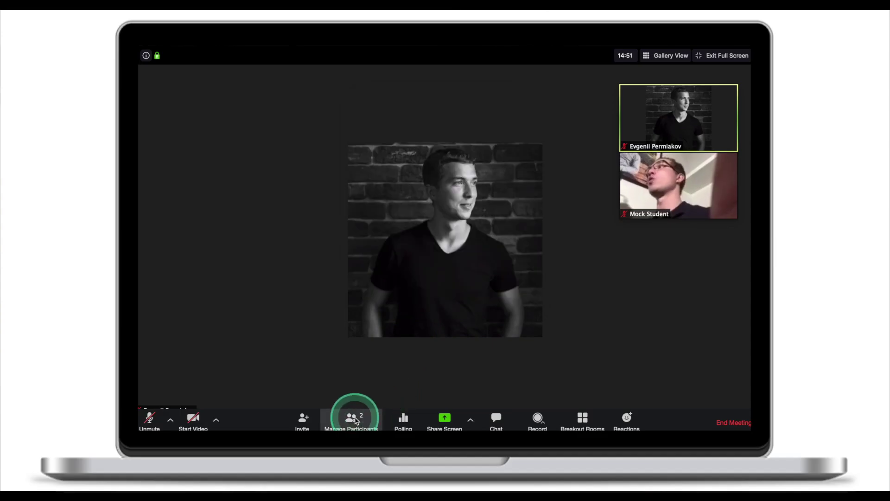
Step: Choose Stop Video from the student's More menu in the participant list
click(350, 416)
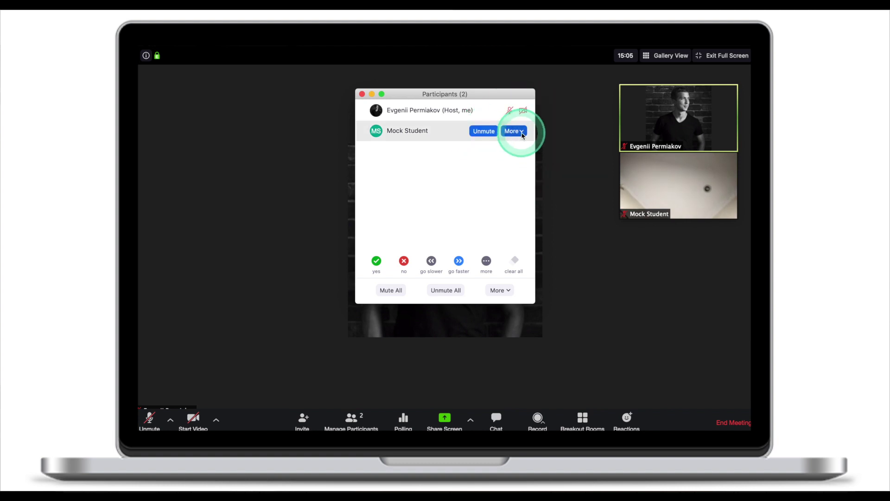
click(523, 133)
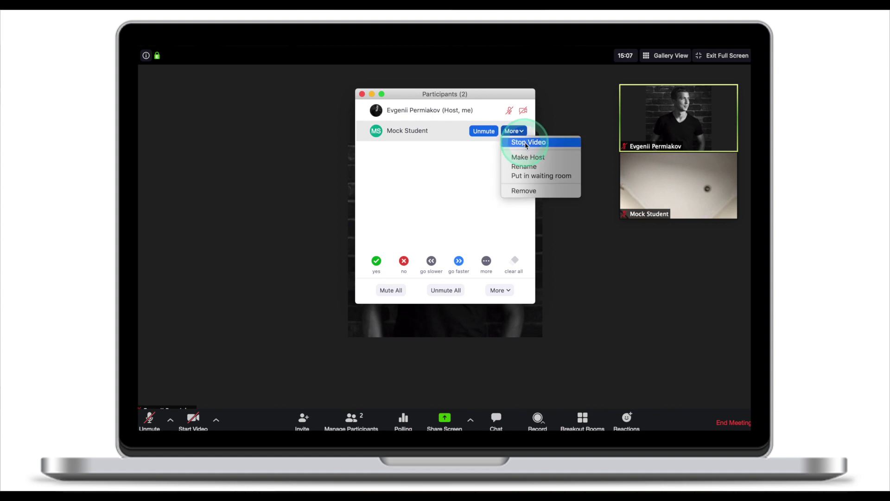
click(527, 143)
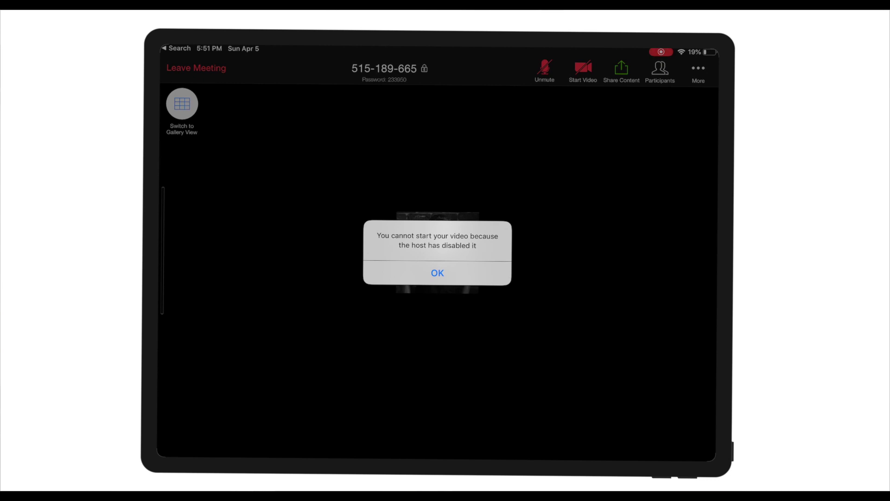
Step: On the iPad, dismiss the video, unmute and sharing restriction alerts, then show Participants
key(Return)
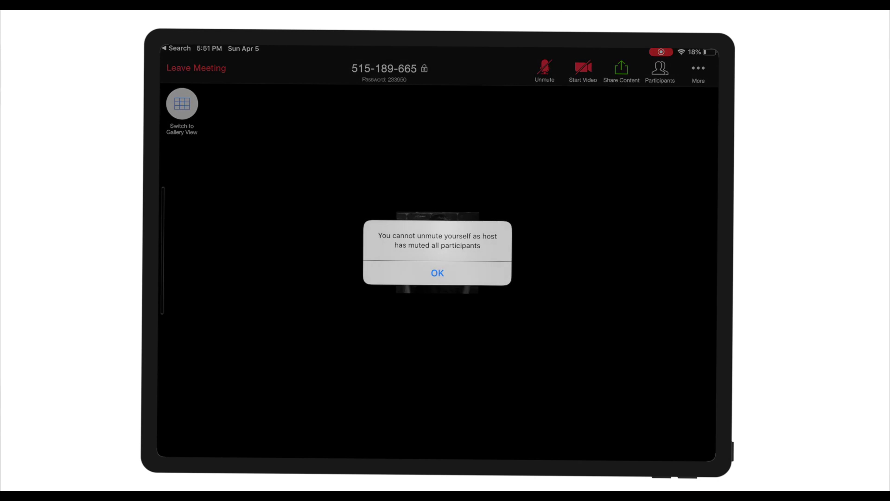
key(Return)
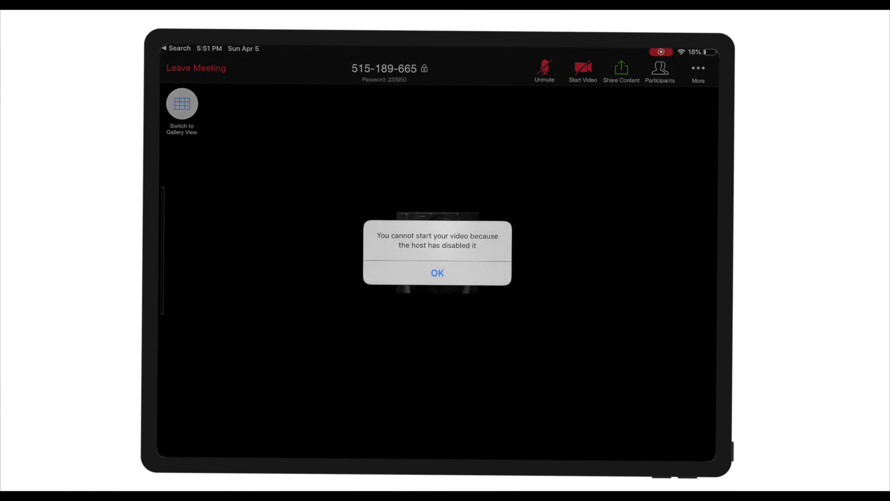
key(Return)
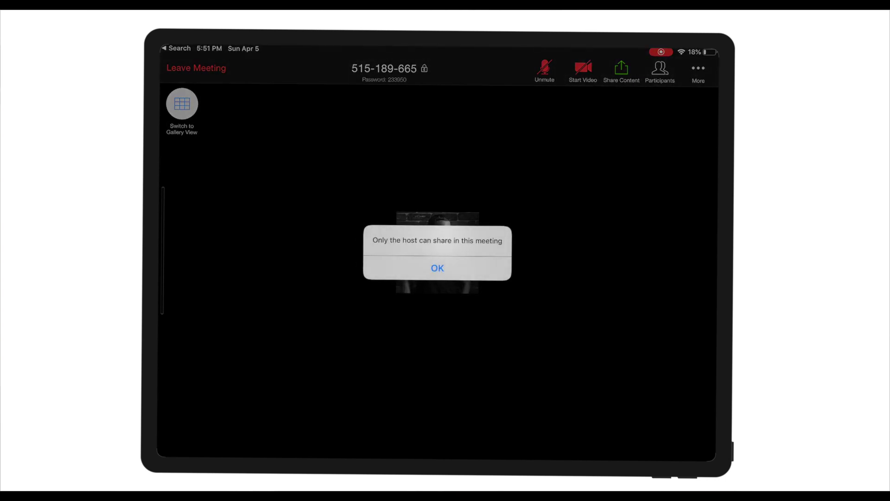
key(Return)
key(super+u)
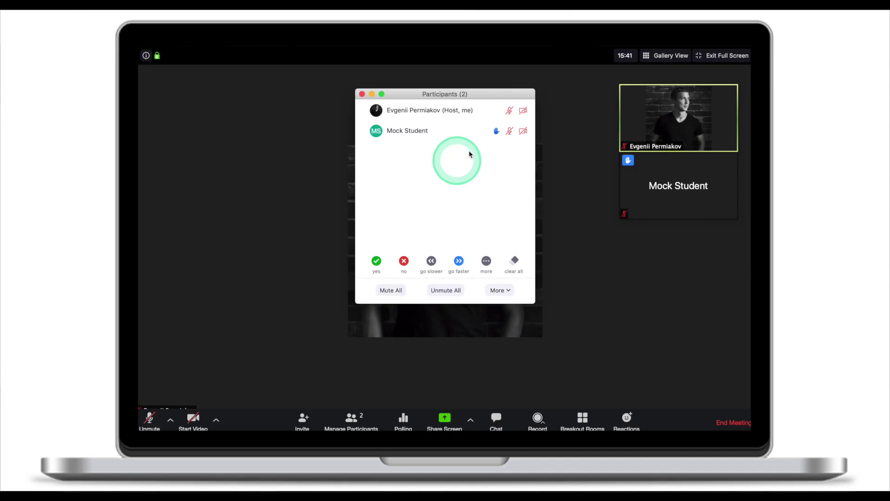
Step: Mute the hand-raising student from their row in the Participants panel
mouse_move(474, 134)
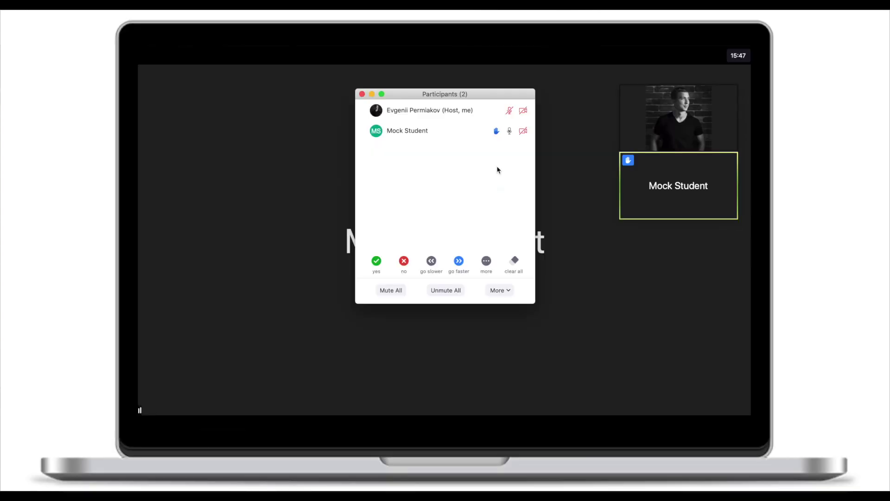
click(487, 131)
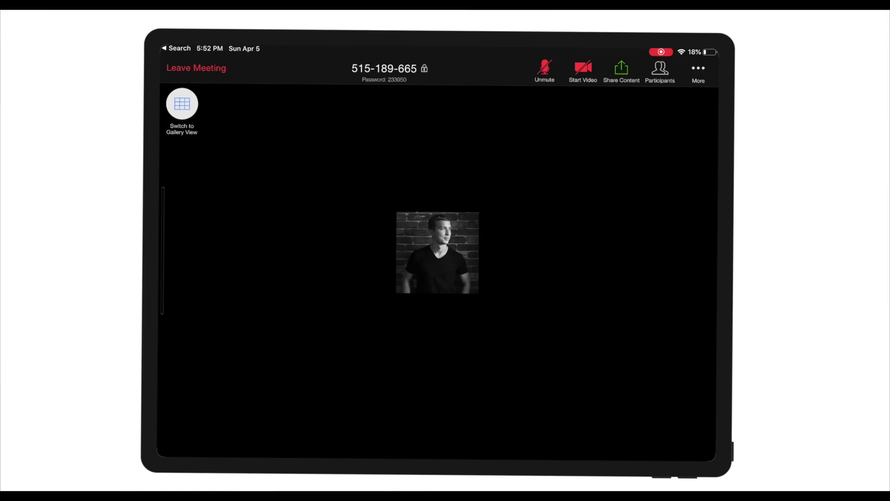
Step: On the student's iPad, open the meeting chat addressed to Everyone from the More menu
click(698, 69)
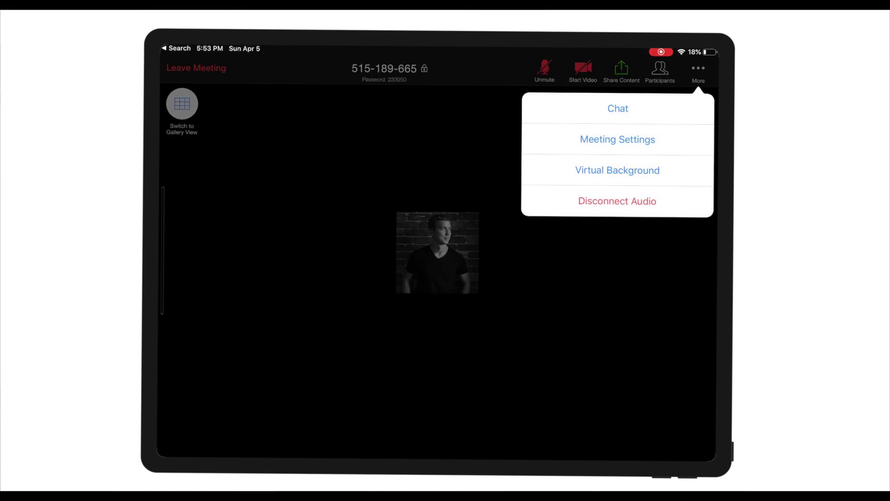
click(618, 108)
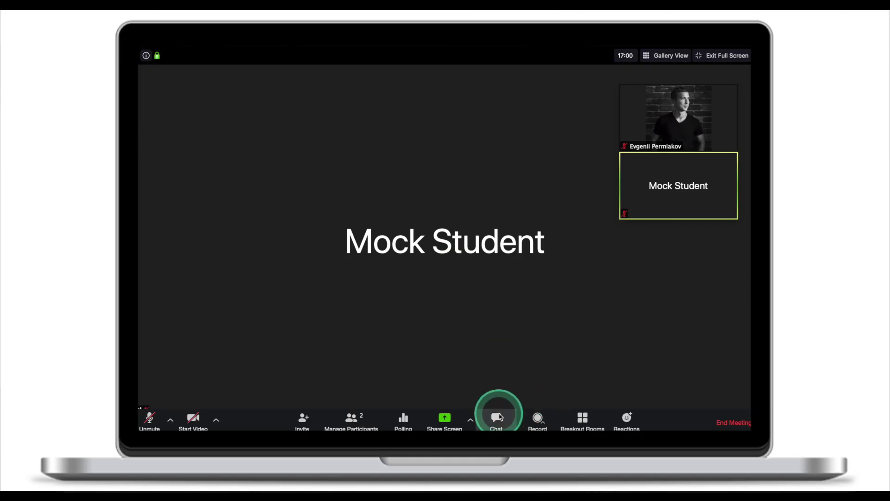
Step: Set the meeting chat permission so participants can chat with No one
click(496, 417)
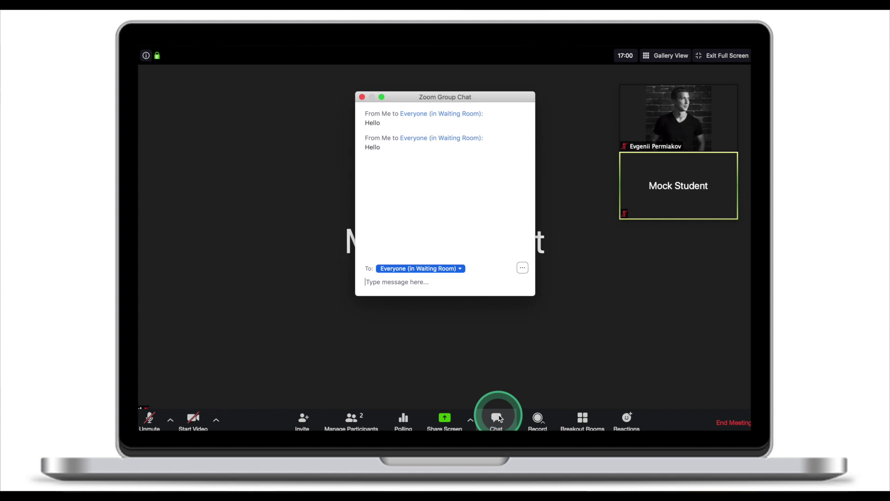
click(524, 270)
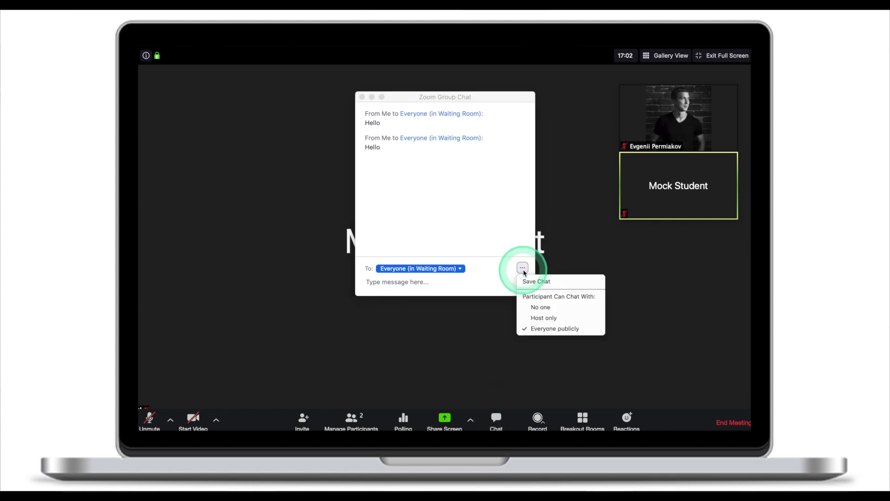
click(544, 308)
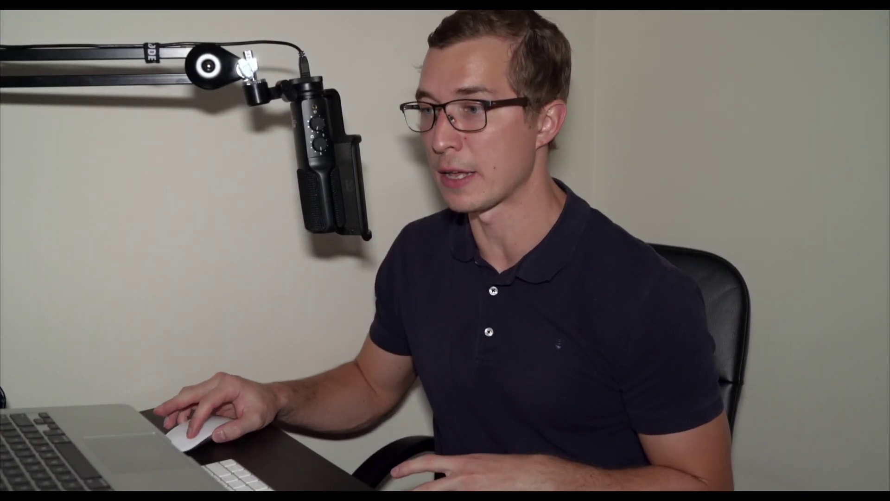
Step: Ask the student to start video, accept on the iPad, then stop the student's video as host
click(354, 420)
mouse_move(418, 133)
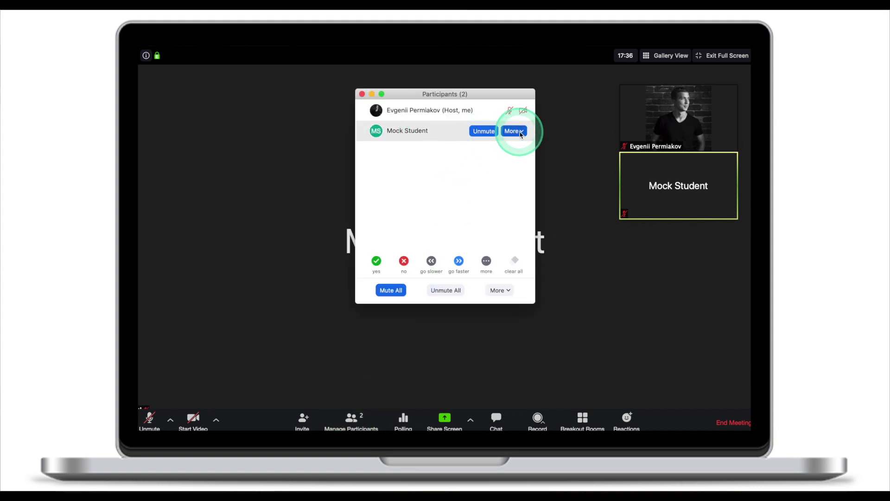
click(519, 132)
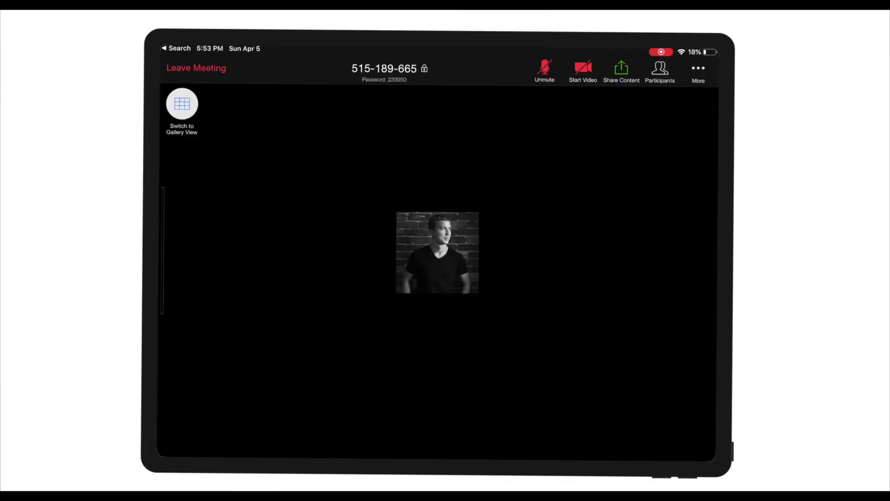
click(401, 272)
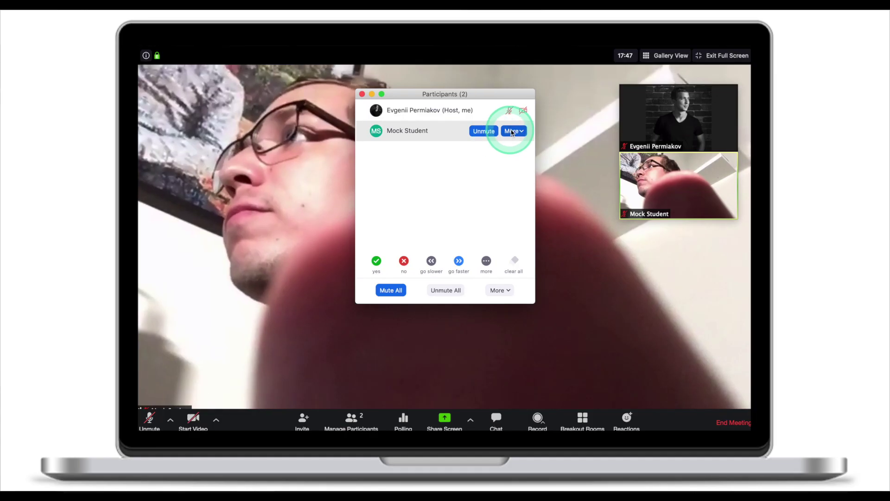
click(512, 131)
click(533, 141)
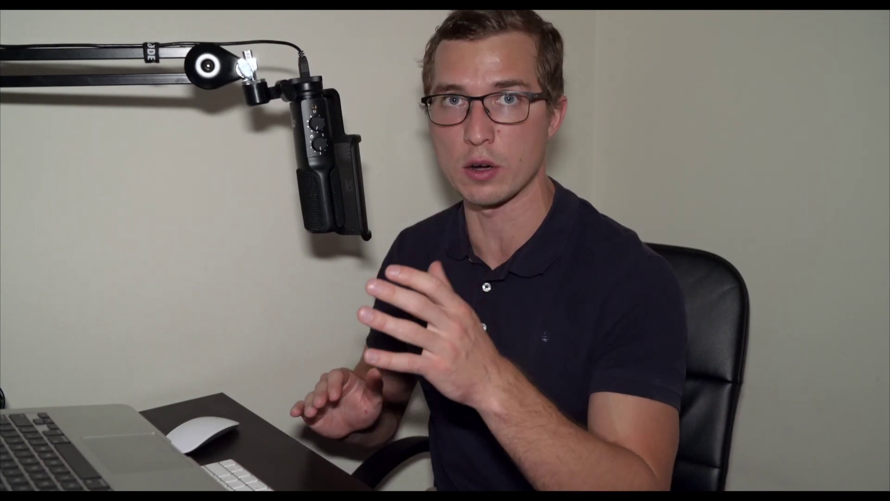
Step: Lock the meeting to new participants from the participants panel
click(356, 420)
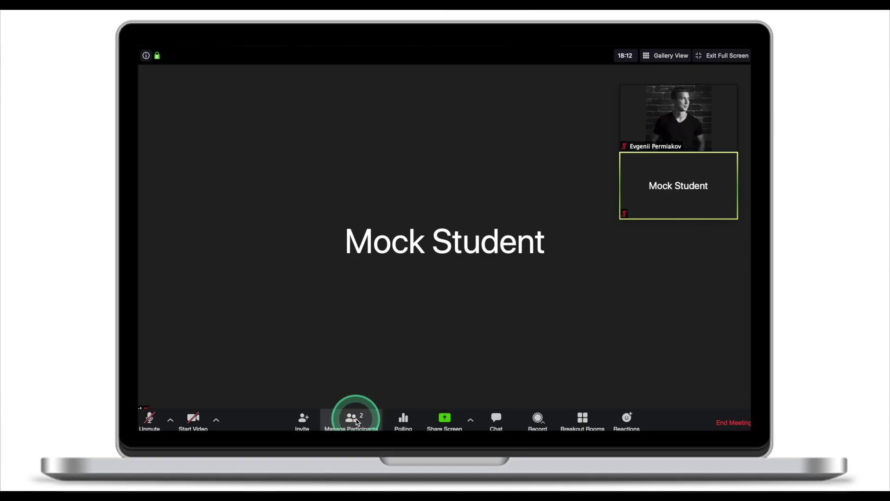
click(500, 290)
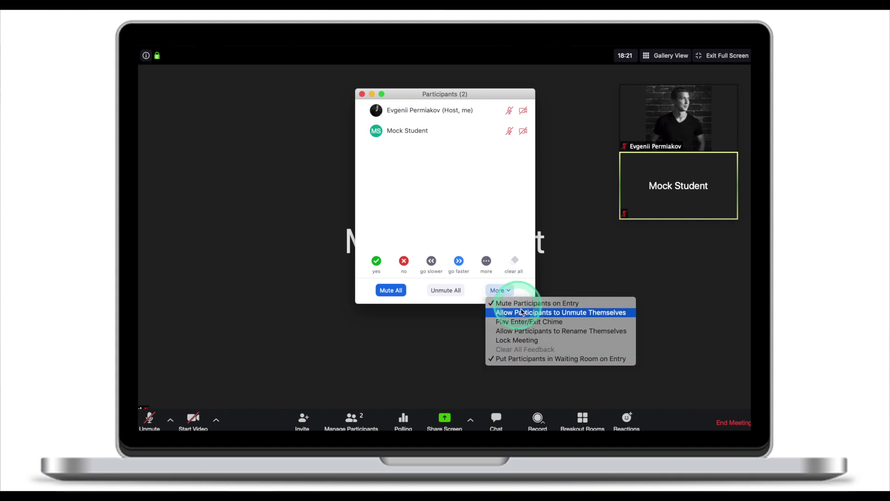
click(527, 341)
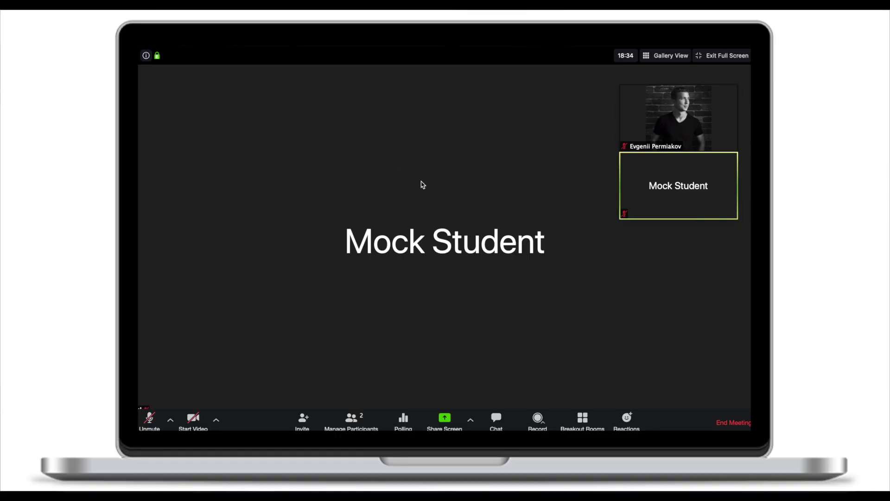
Step: Unlock the meeting again so new participants can join
click(361, 420)
click(499, 291)
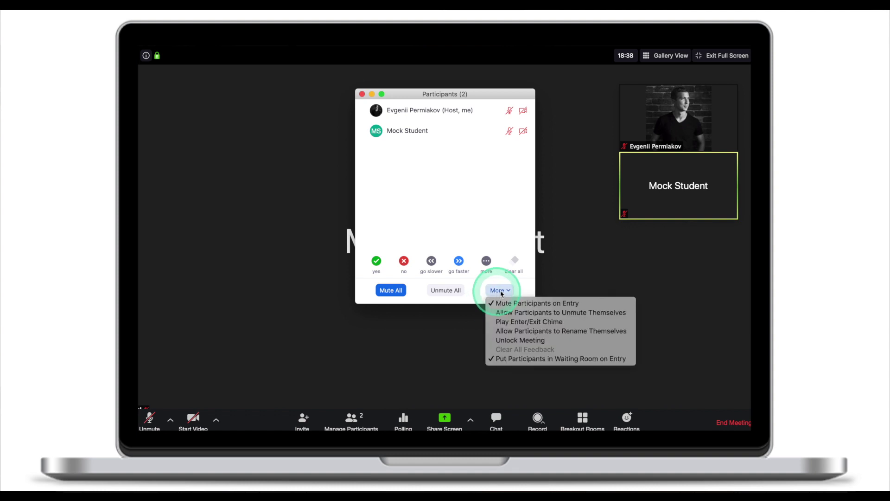
click(521, 340)
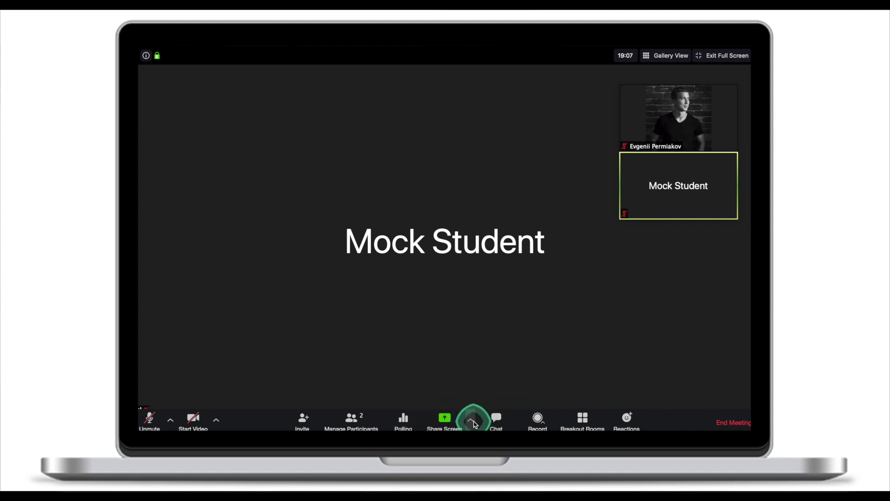
Step: Set advanced sharing options so only the host can share, then close the dialog
click(495, 399)
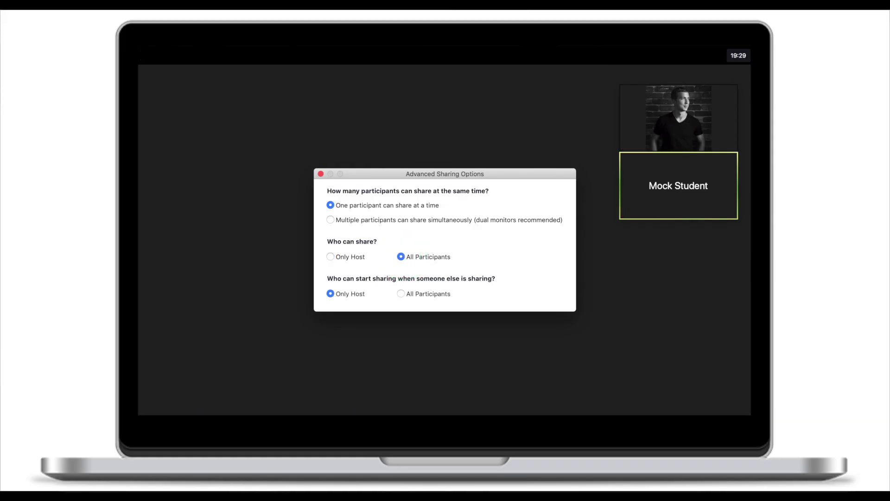
click(401, 258)
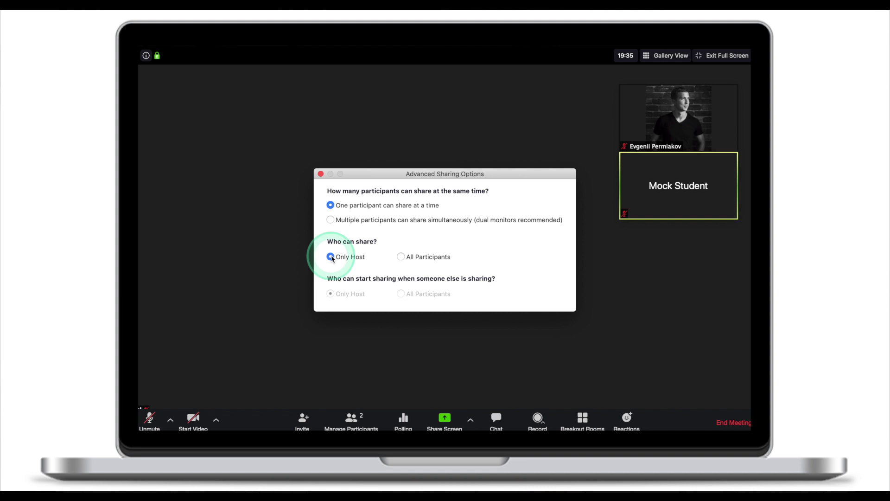
click(321, 174)
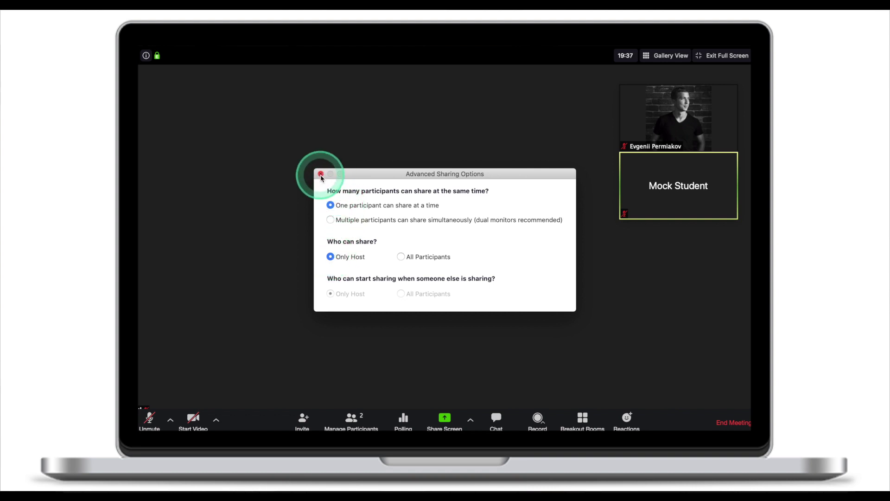